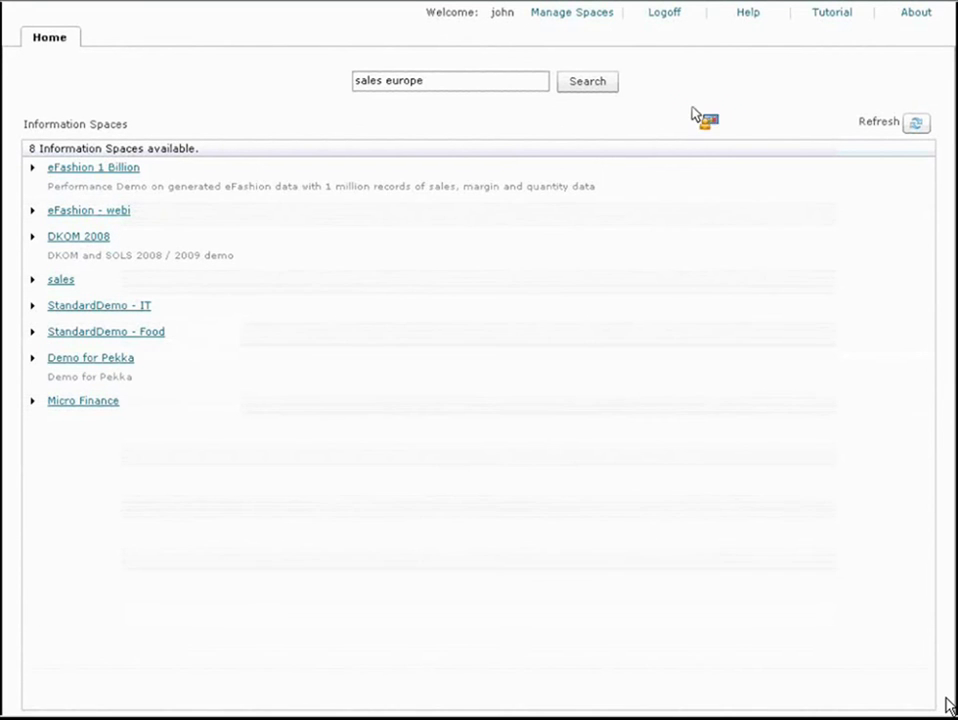
Change the search terms to 'sales europe 2007' and run the search
double_click(413, 82)
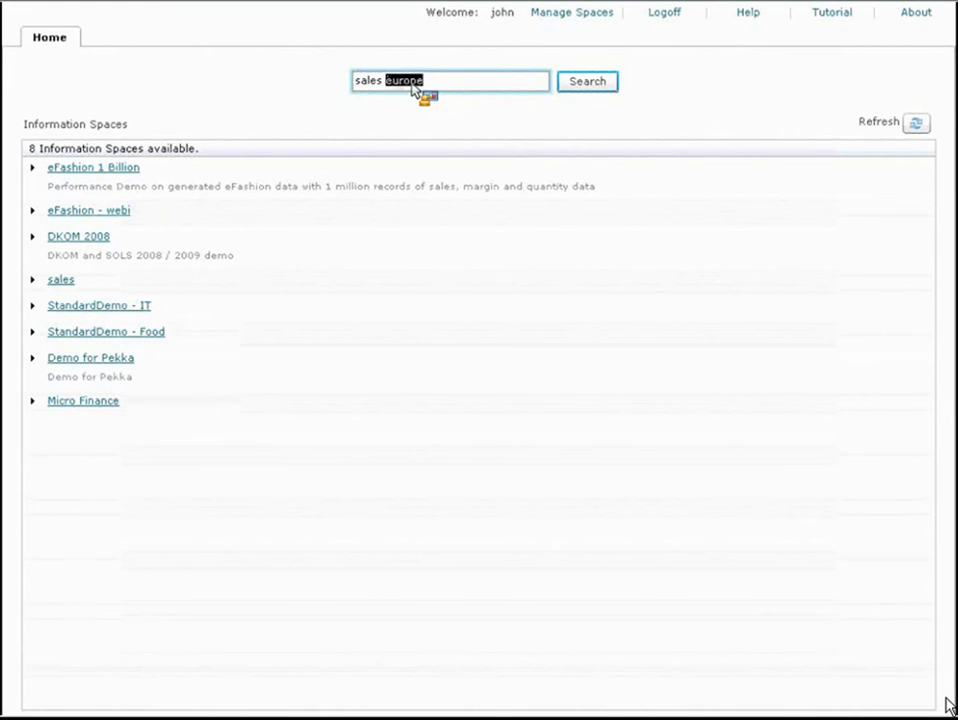
left_click(430, 86)
type("2007")
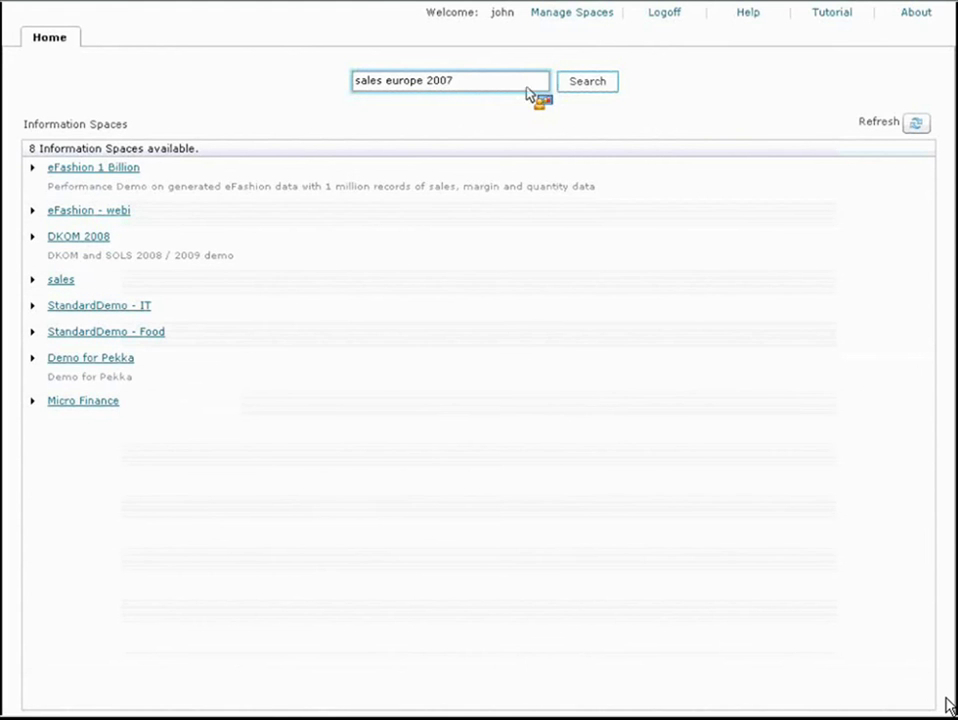
left_click(588, 82)
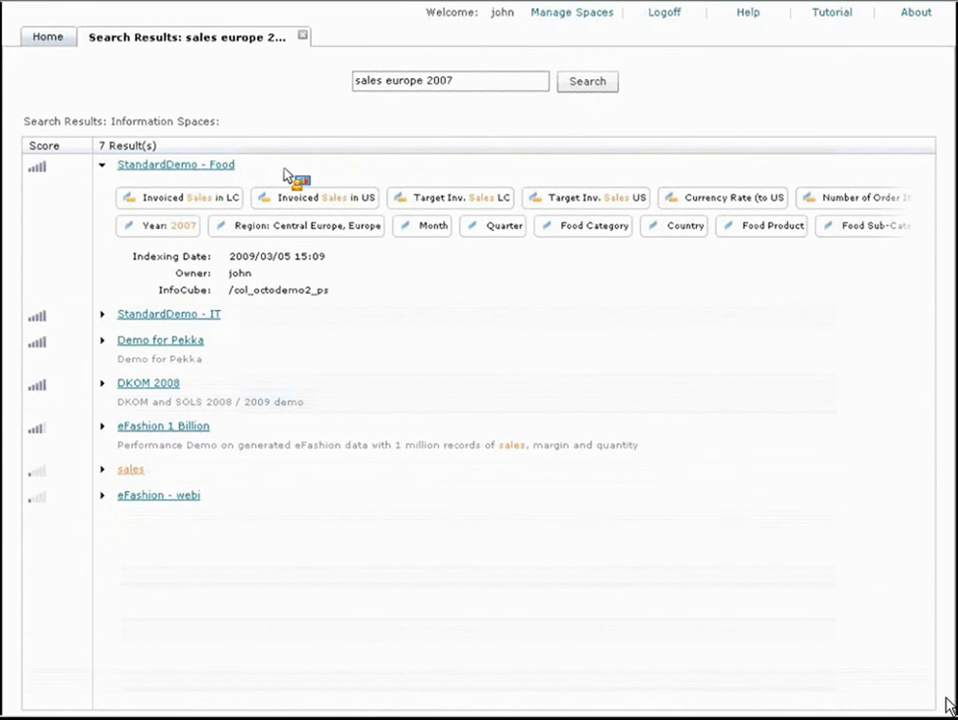
Open the StandardDemo - Food information space for exploration, charting Target Inv. Sales by region
left_click_drag(266, 183, 145, 168)
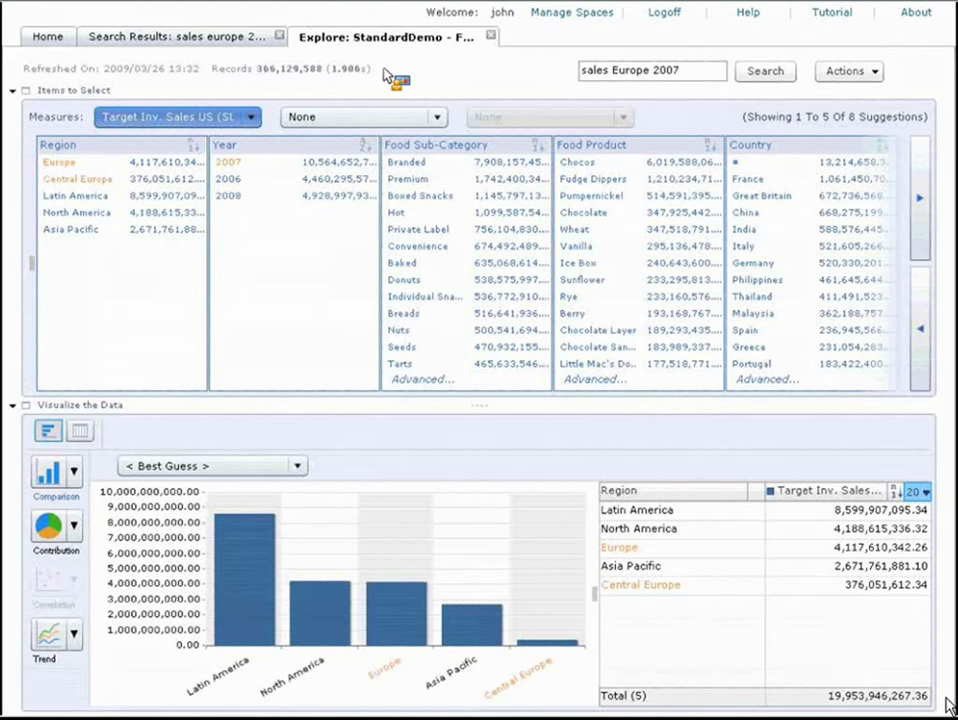
Switch the analysed measure to Invoiced Sales in US (SUM)
left_click(253, 118)
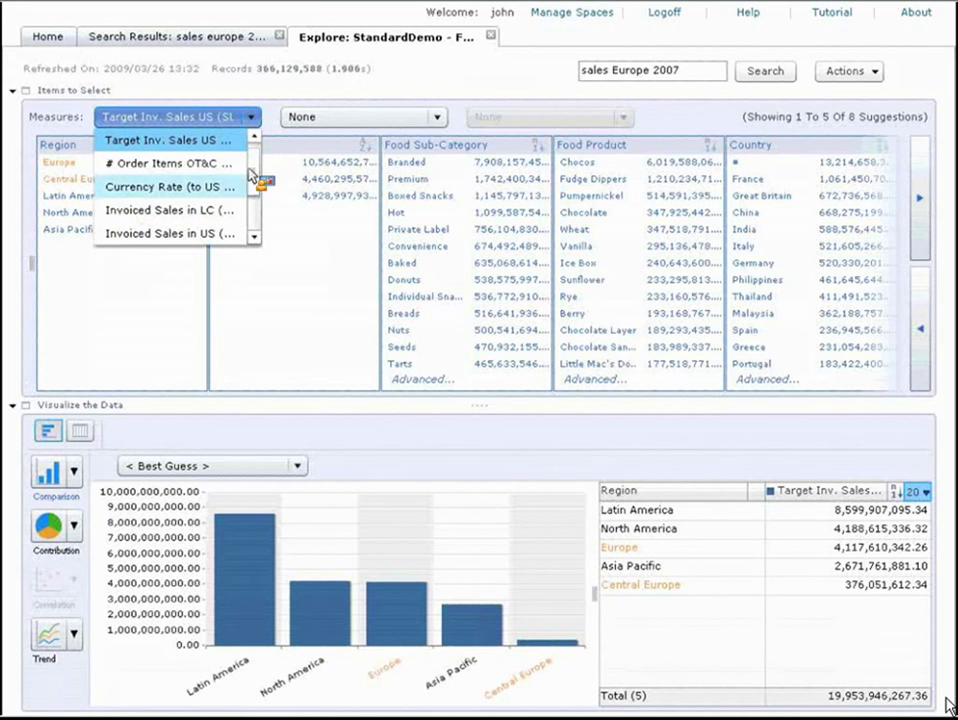
left_click(203, 236)
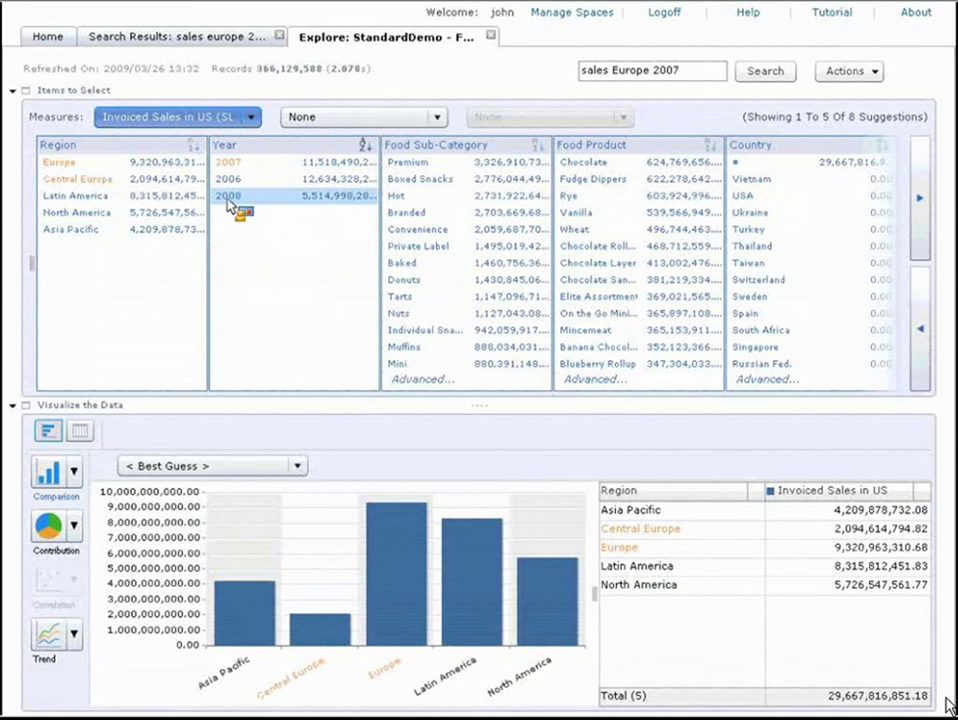
Filter the exploration to Year 2007, moving the Year facet to the front
left_click_drag(229, 205, 815, 323)
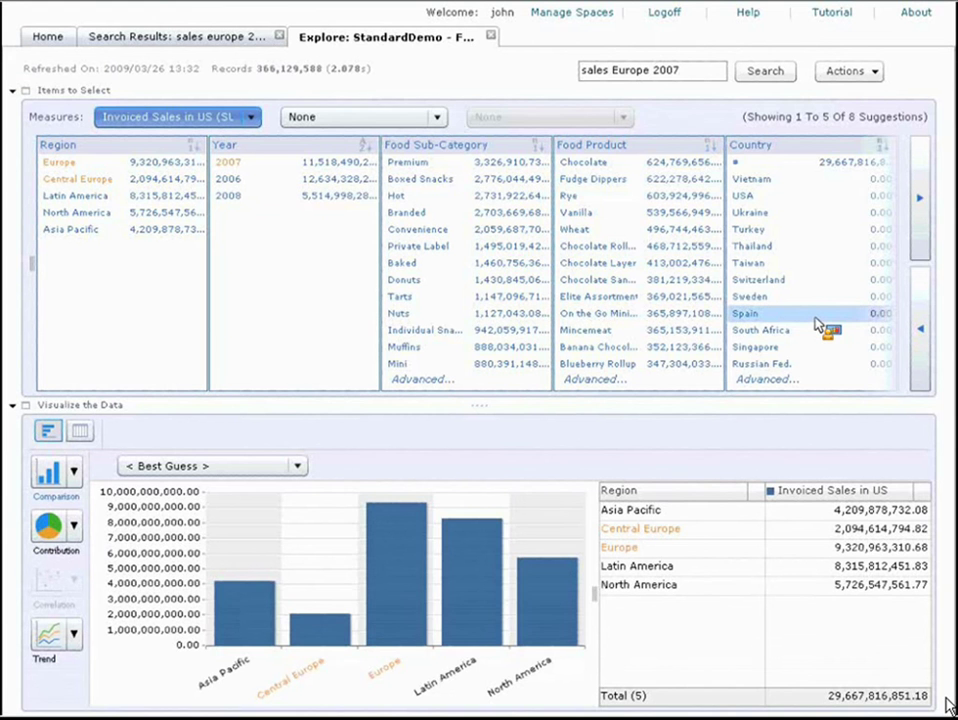
left_click_drag(818, 325, 257, 166)
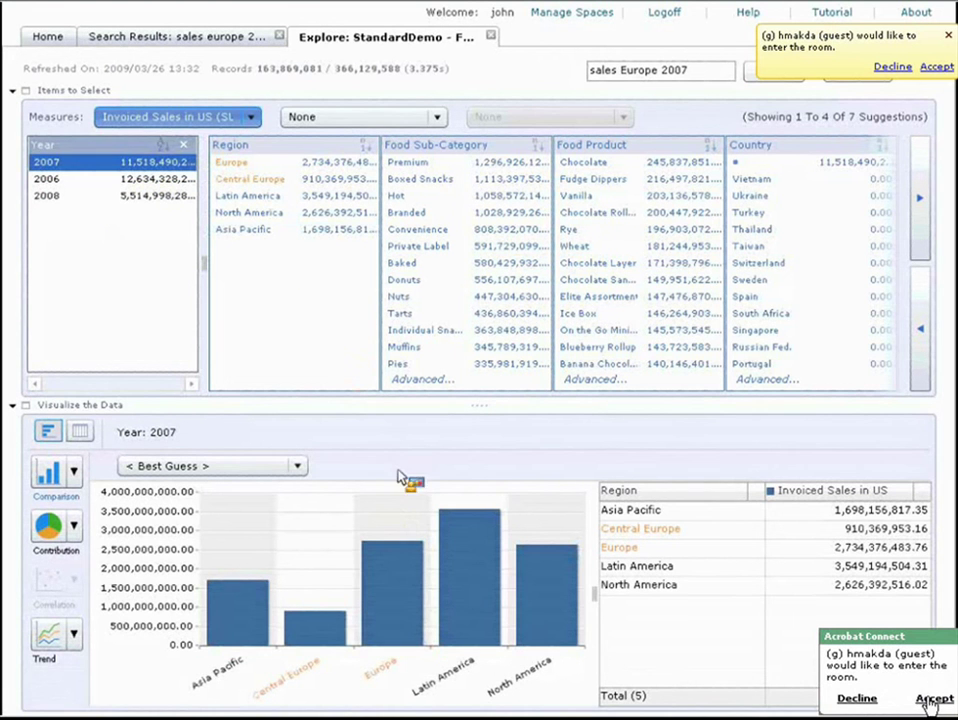
Admit the waiting meeting guest, then filter the regions to Europe and Central Europe
left_click(933, 698)
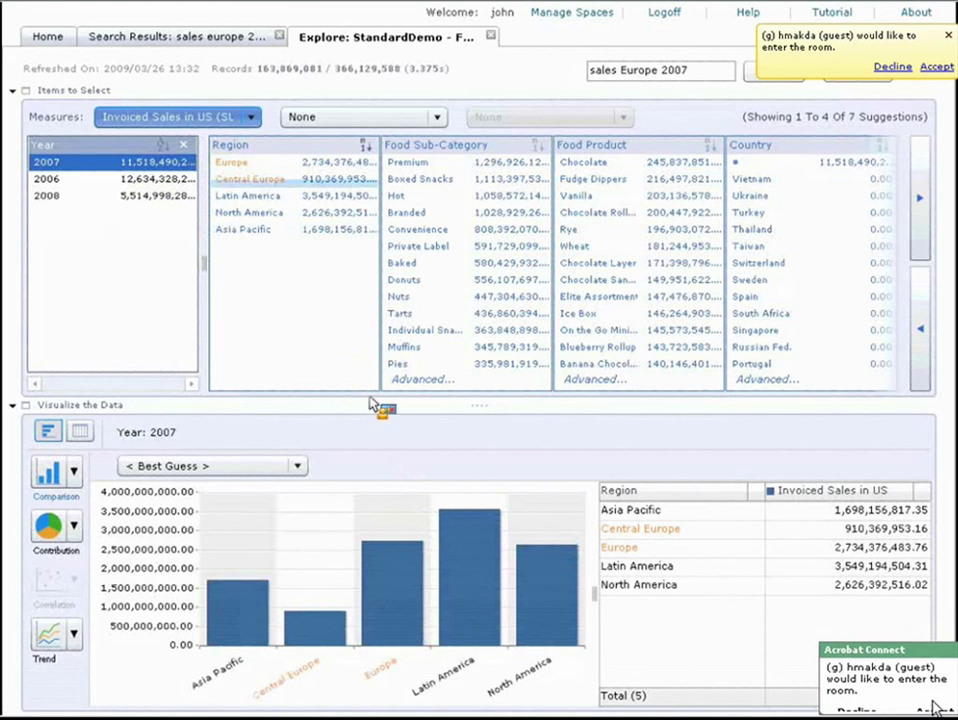
left_click(241, 162)
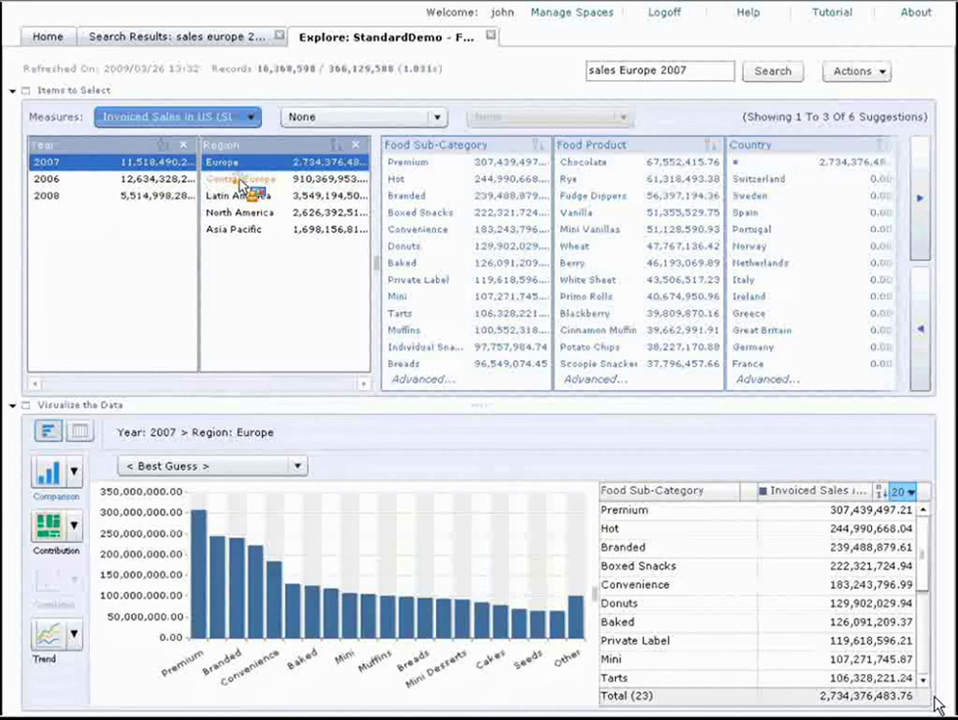
left_click(239, 180, "ctrl")
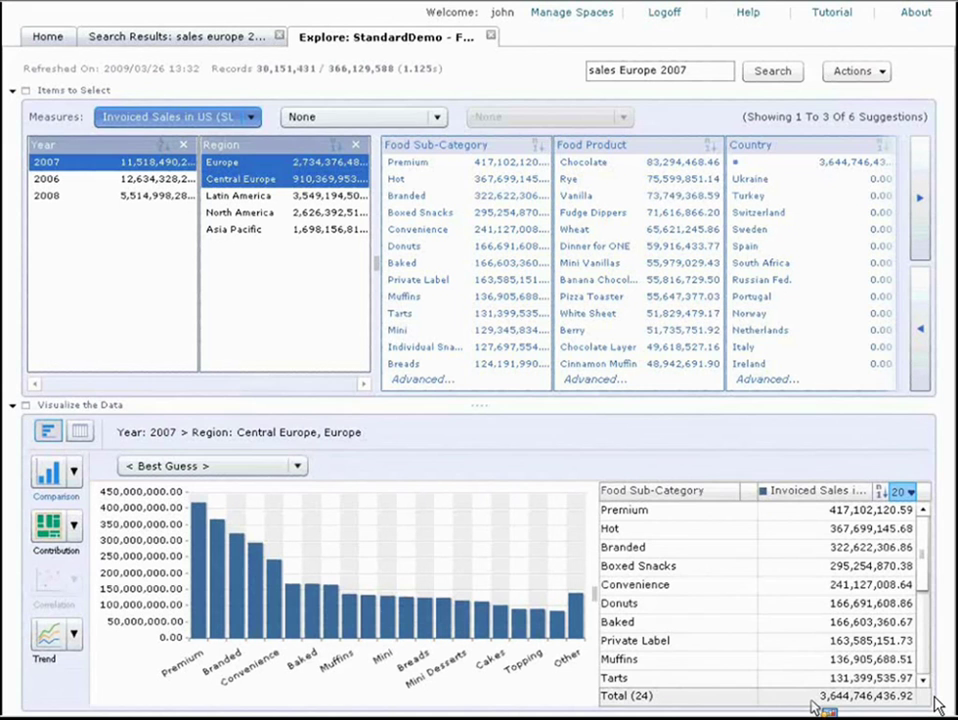
Switch the sub-category sales chart to a Contribution pie chart of percentage shares
left_click_drag(814, 706, 417, 99)
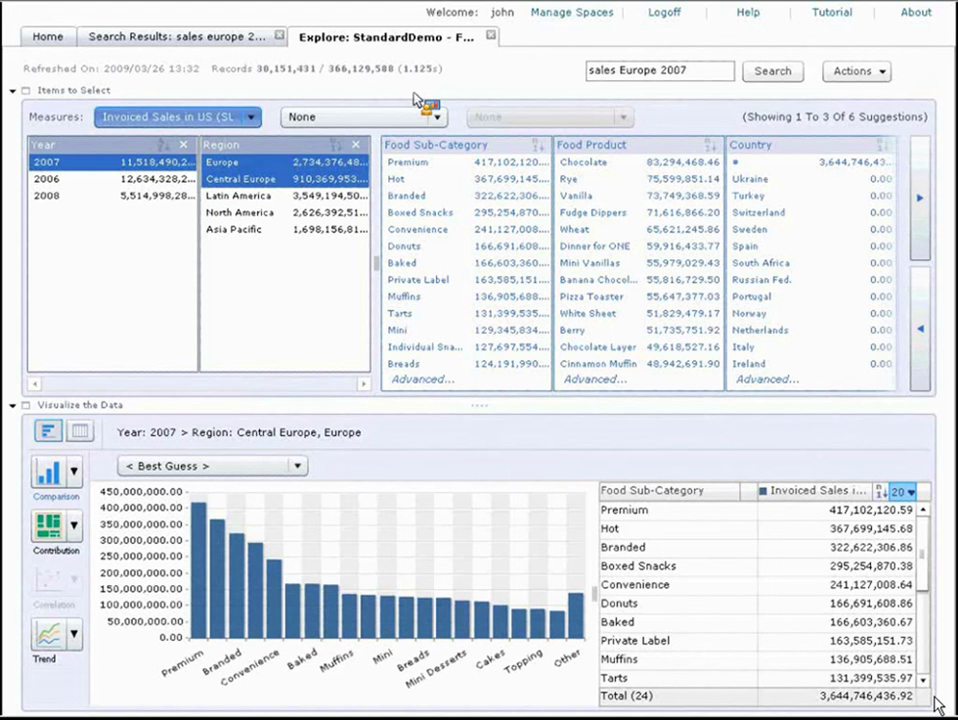
left_click_drag(417, 100, 352, 265)
left_click_drag(367, 356, 398, 524)
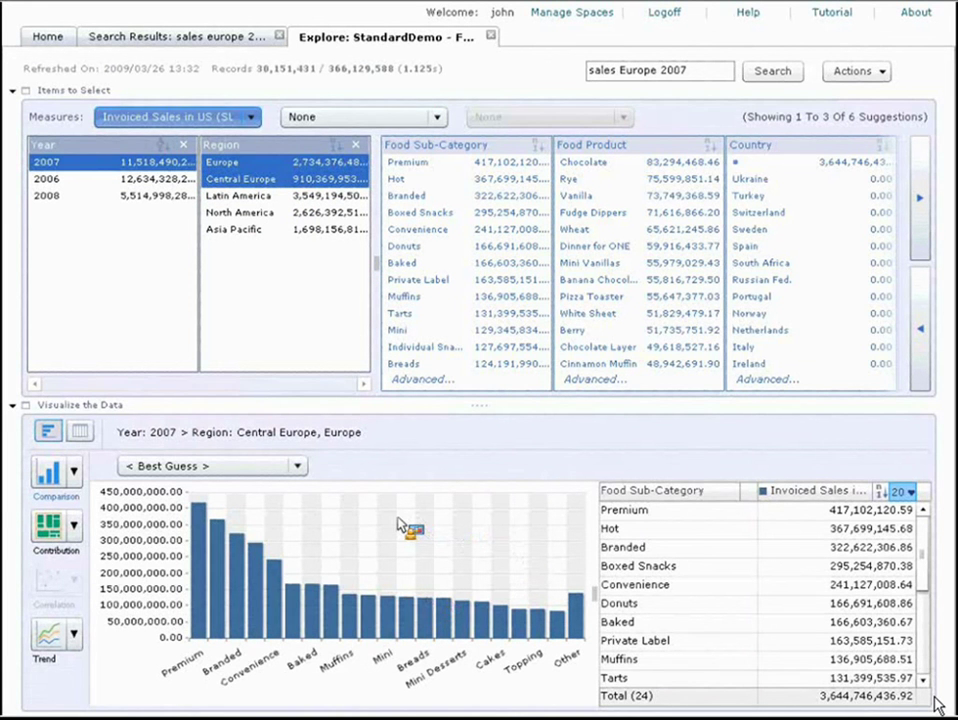
left_click_drag(397, 523, 64, 573)
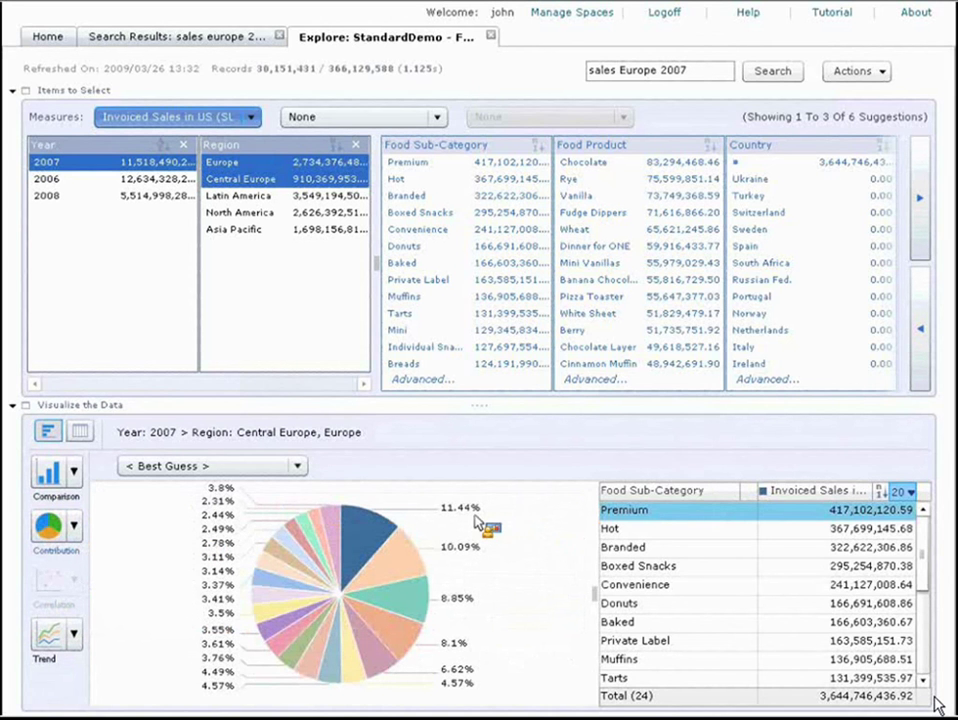
Change the Contribution chart type from pie to treemap for the sub-category sales
mouse_move(470, 519)
left_click_drag(467, 510, 68, 479)
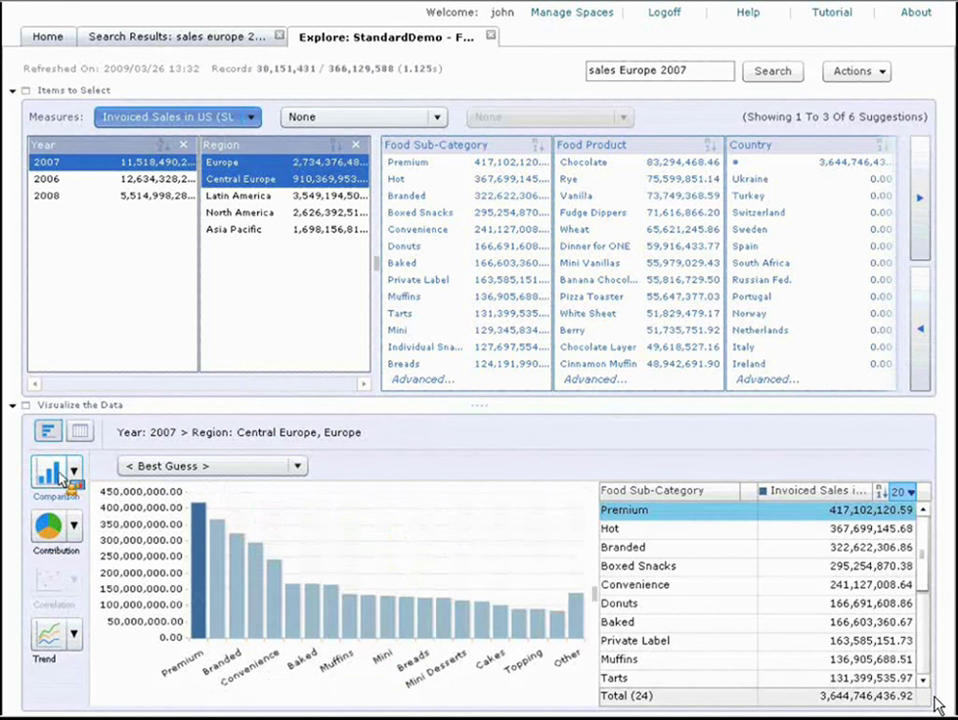
left_click_drag(65, 478, 592, 510)
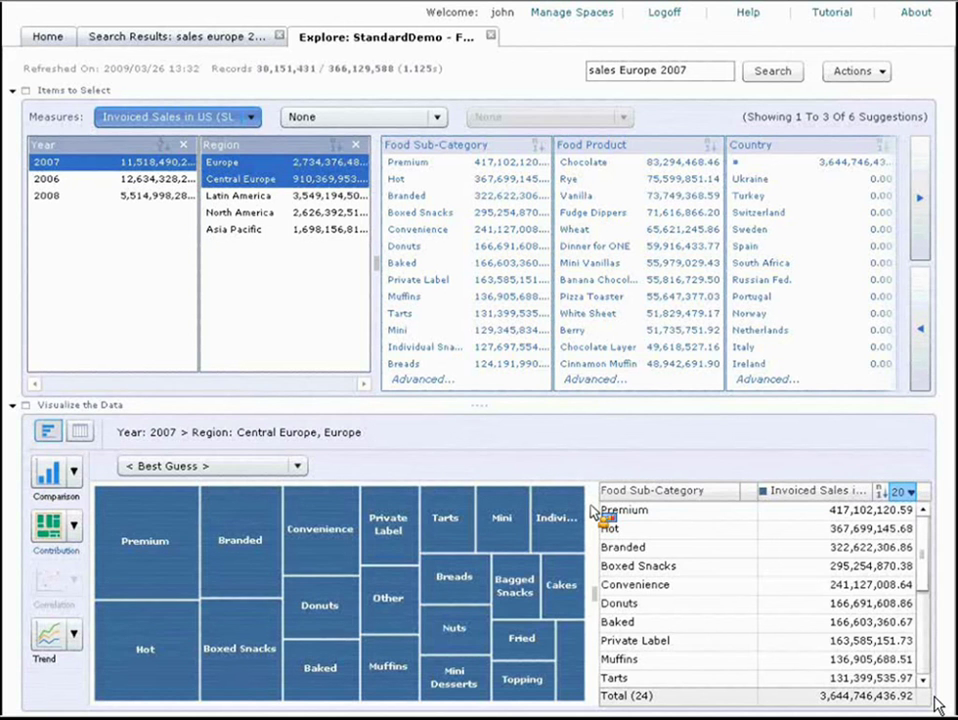
left_click_drag(592, 510, 592, 509)
left_click_drag(591, 510, 592, 510)
left_click_drag(592, 510, 592, 510)
left_click_drag(591, 509, 48, 580)
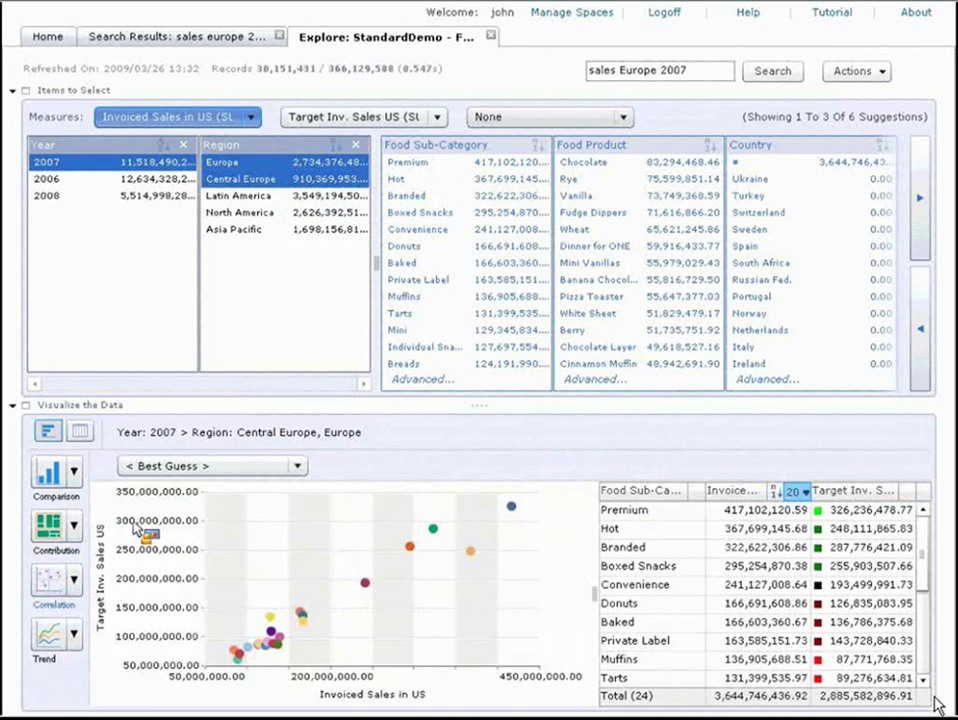
Analyse by Country and chart Invoiced vs Target Inv. Sales as a comparison bar chart
left_click(297, 466)
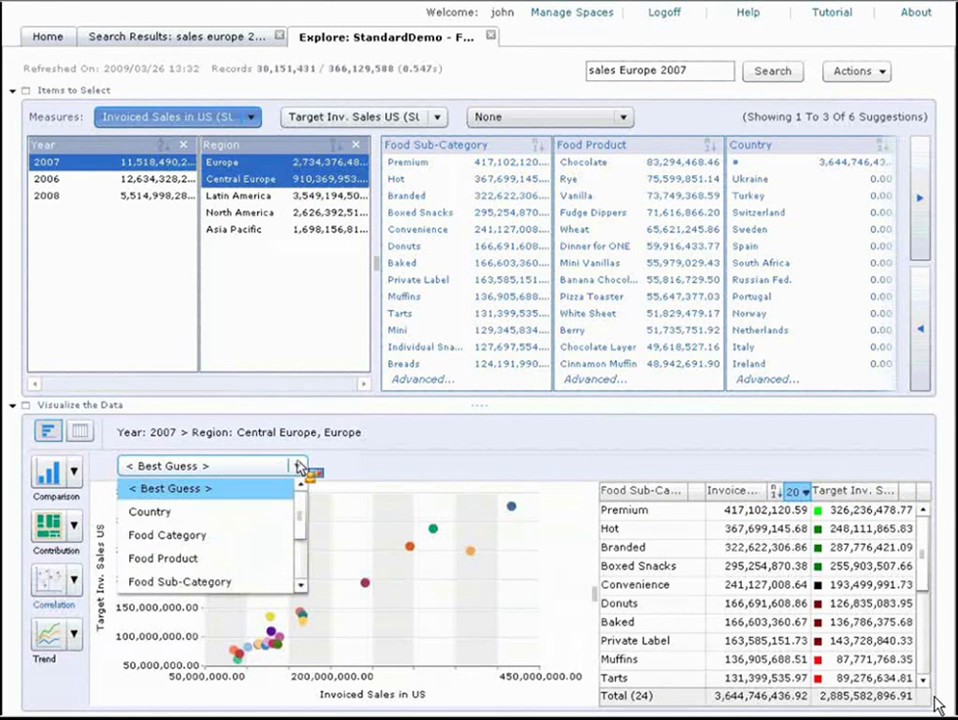
left_click(252, 513)
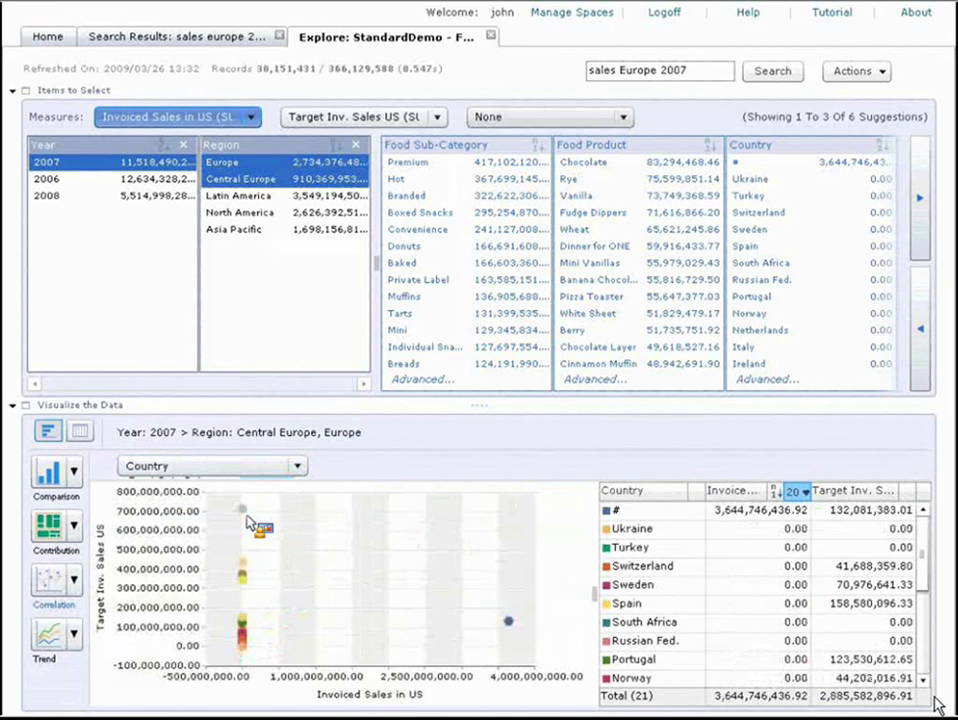
left_click_drag(248, 522, 510, 624)
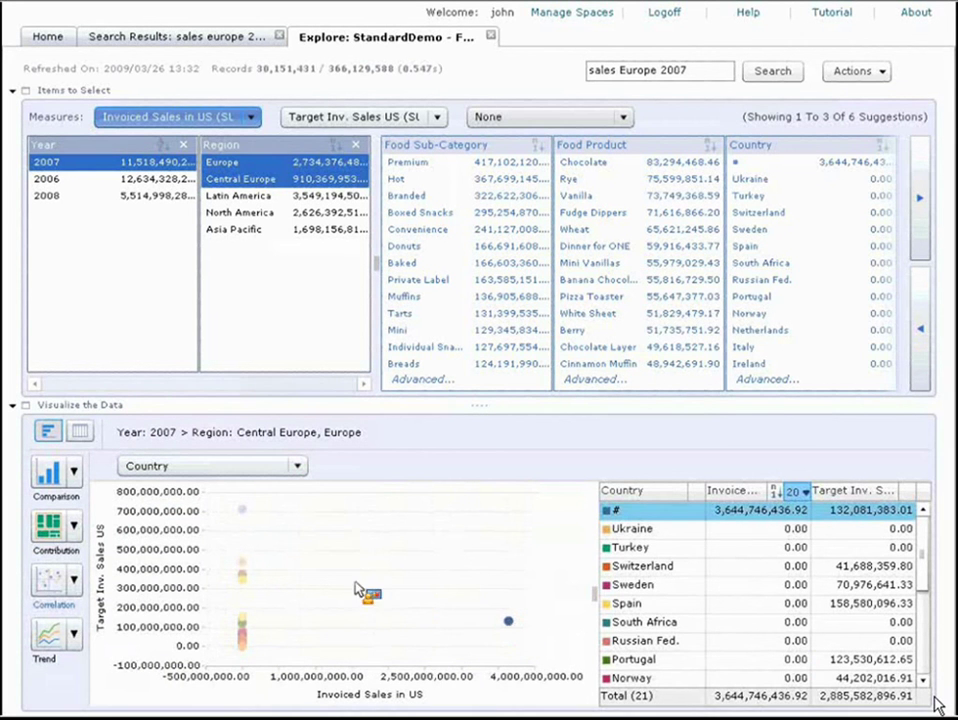
left_click_drag(357, 590, 55, 475)
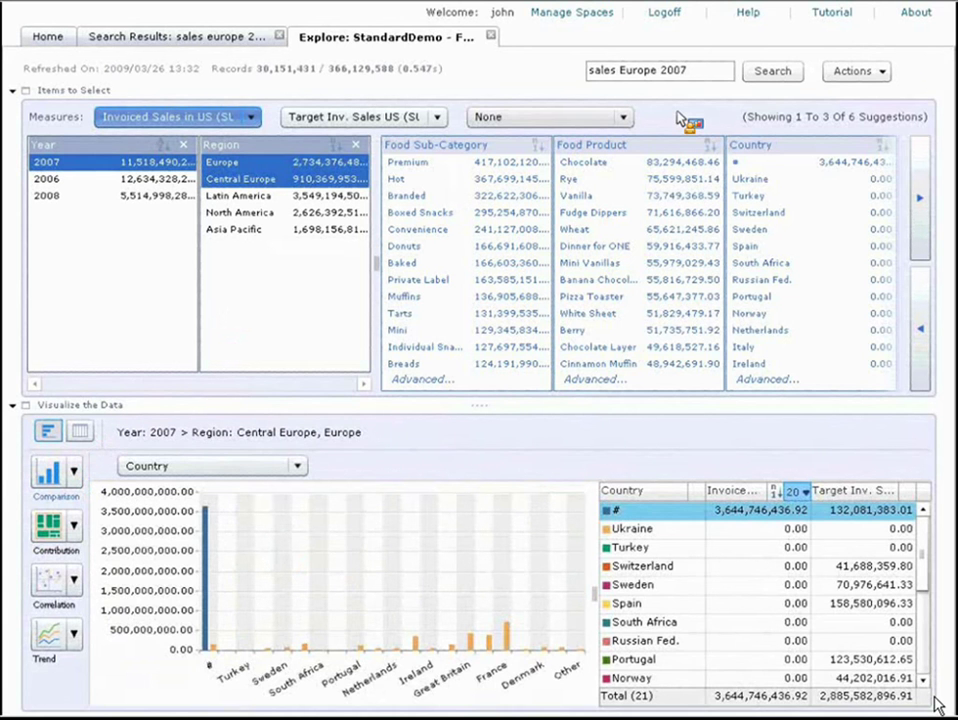
left_click(877, 78)
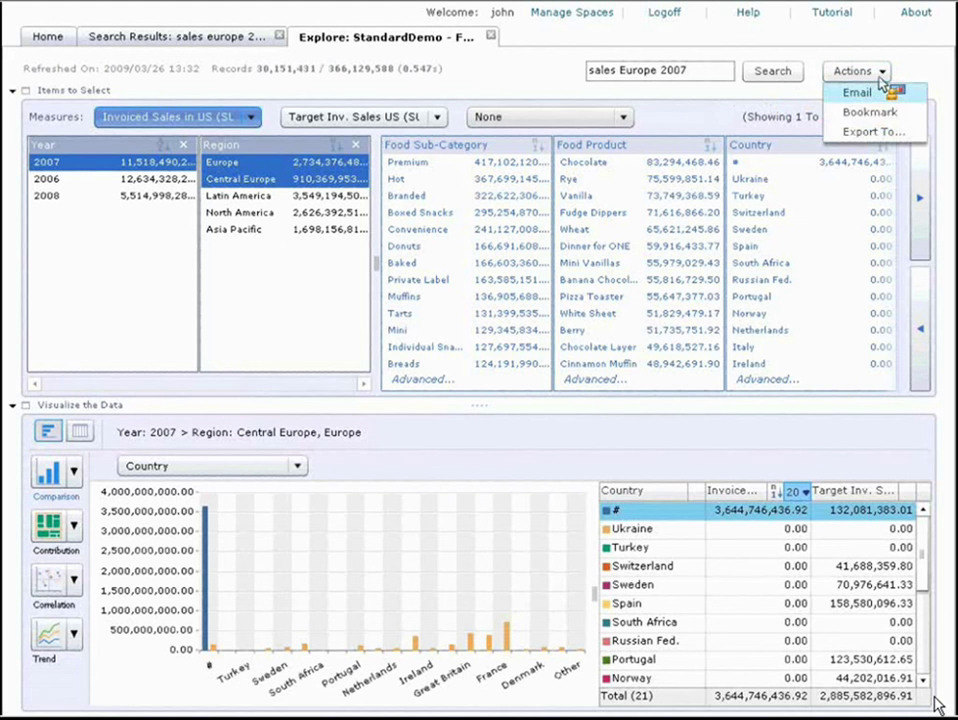
left_click(872, 133)
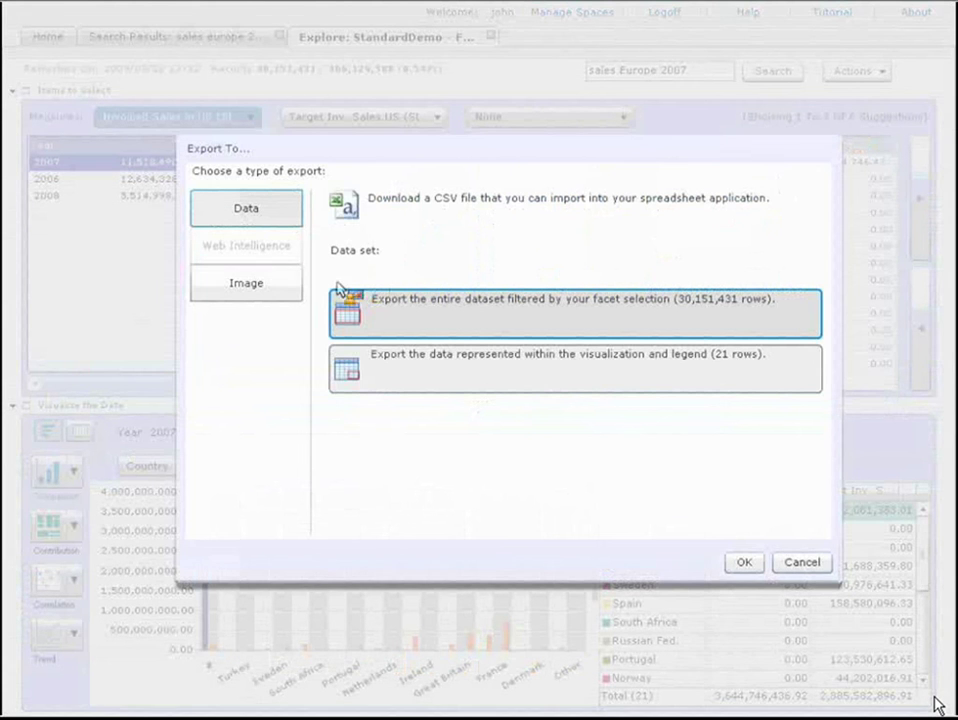
left_click(252, 288)
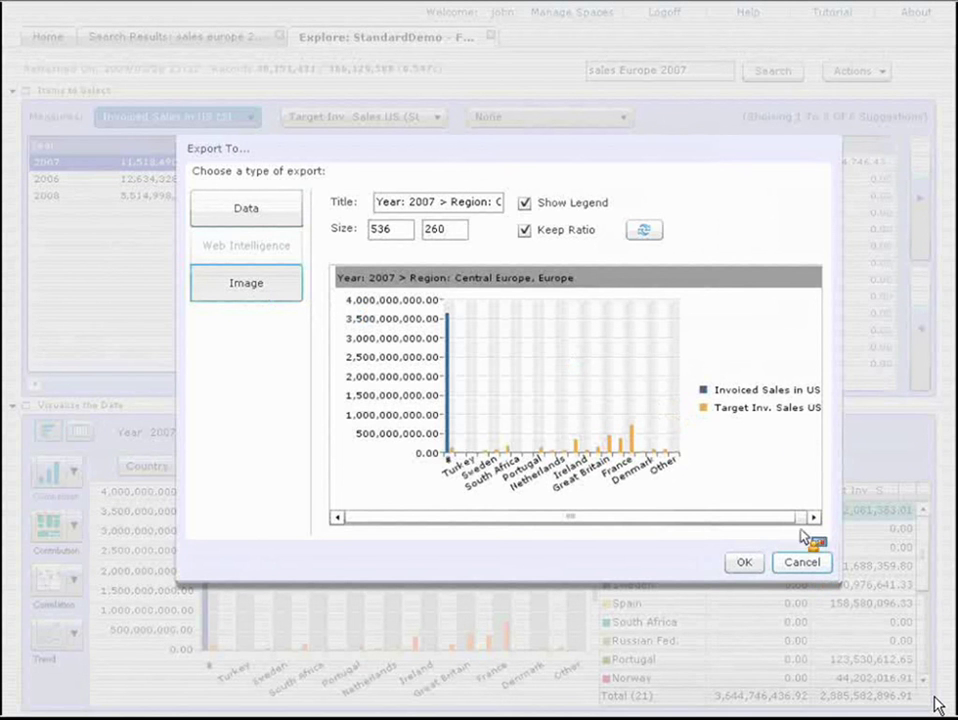
left_click_drag(776, 330, 910, 85)
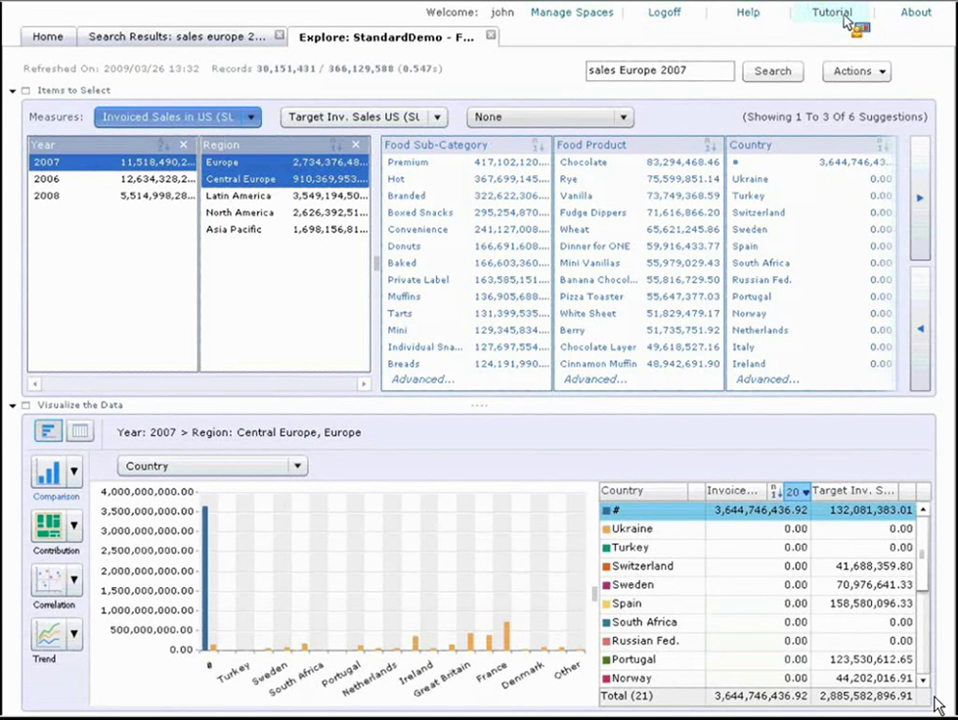
Open the Tutorial Videos window and search the tutorials for 'search'
left_click(843, 15)
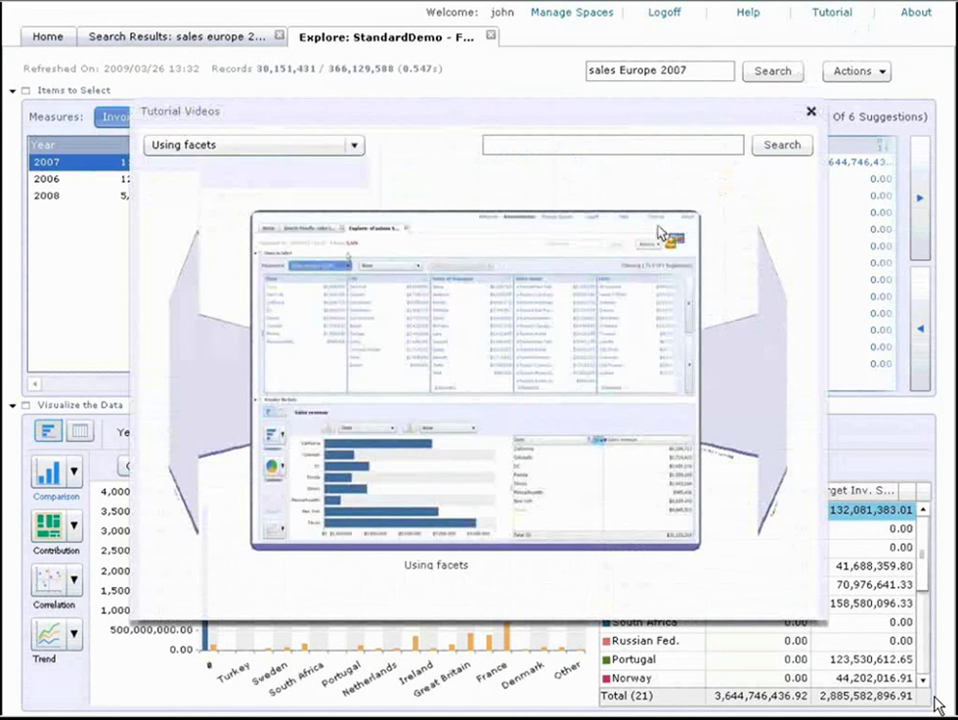
left_click(548, 147)
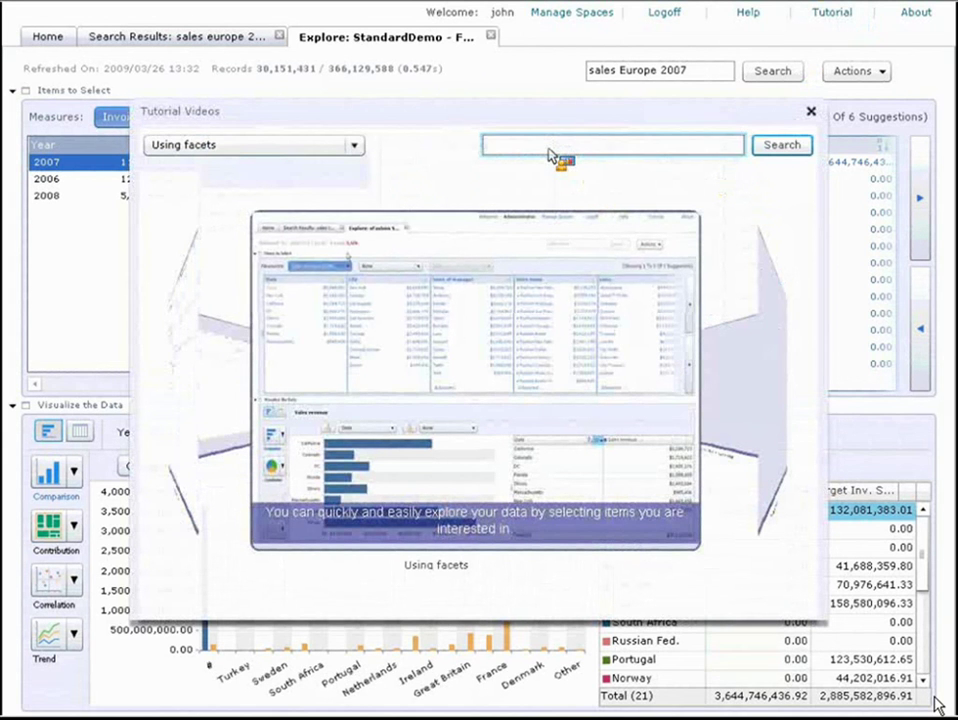
type("s")
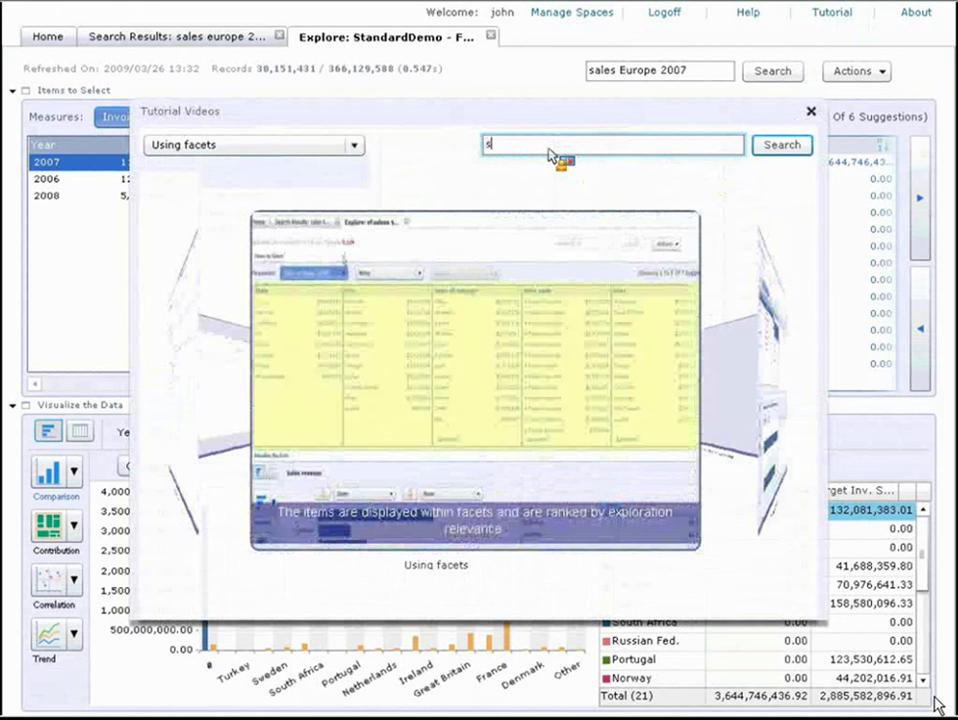
type("earch")
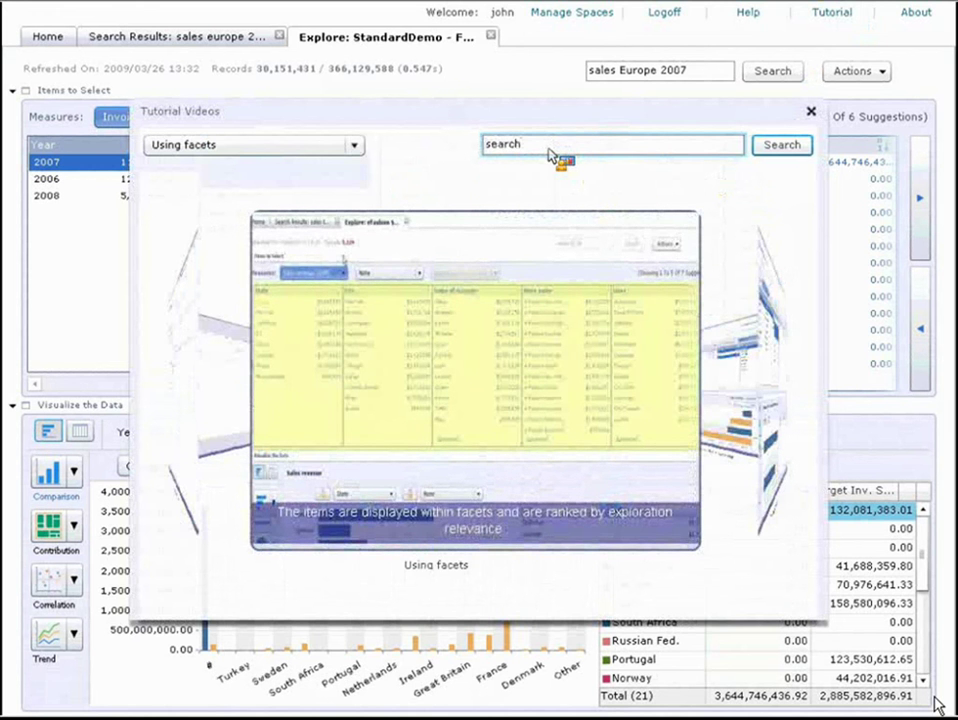
key("Return")
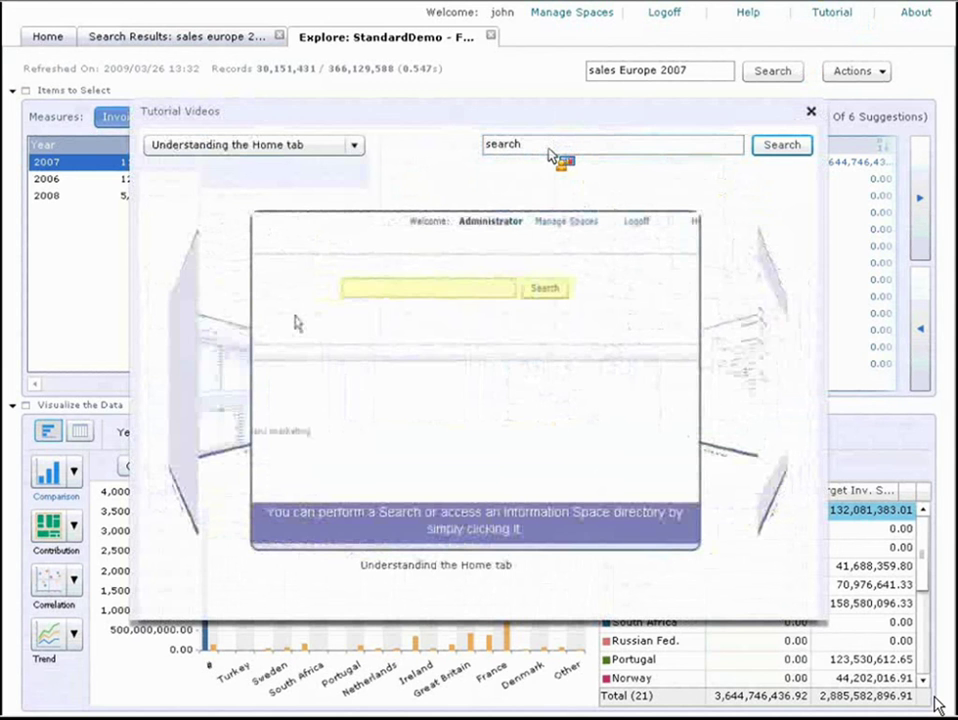